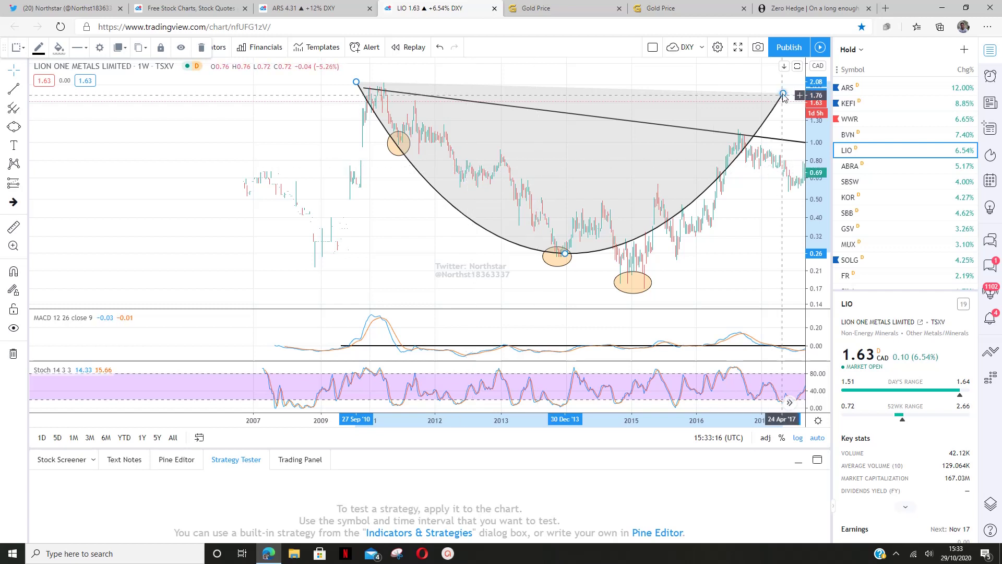
Reshape the shaded arc so its later end sits at about 2.01 in June 2017 and its lowest point at about 0.18
left_click_drag(782, 94, 785, 87)
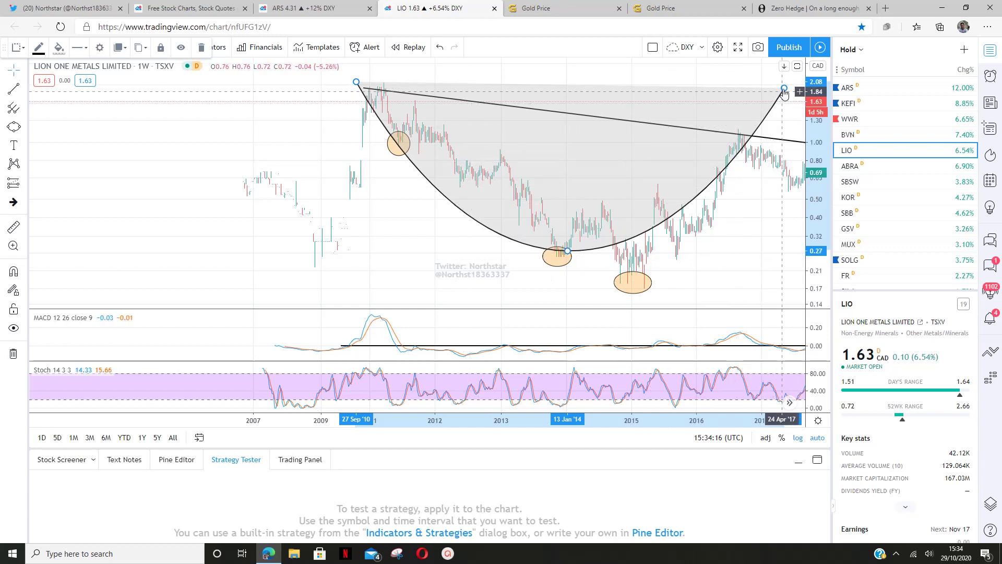
mouse_move(784, 89)
left_mouse_down()
mouse_move(792, 102)
mouse_move(793, 84)
left_mouse_up()
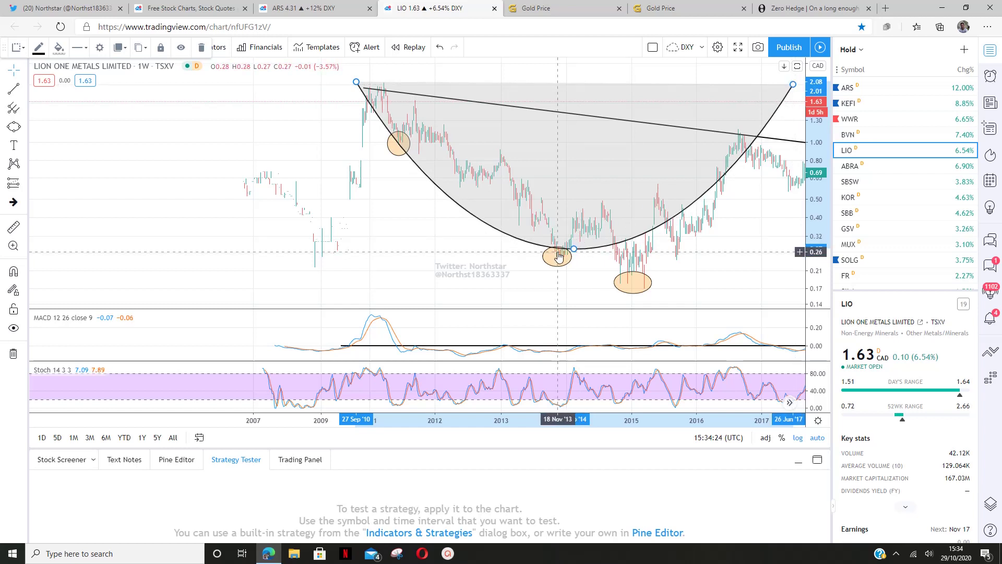
left_click_drag(574, 249, 573, 259)
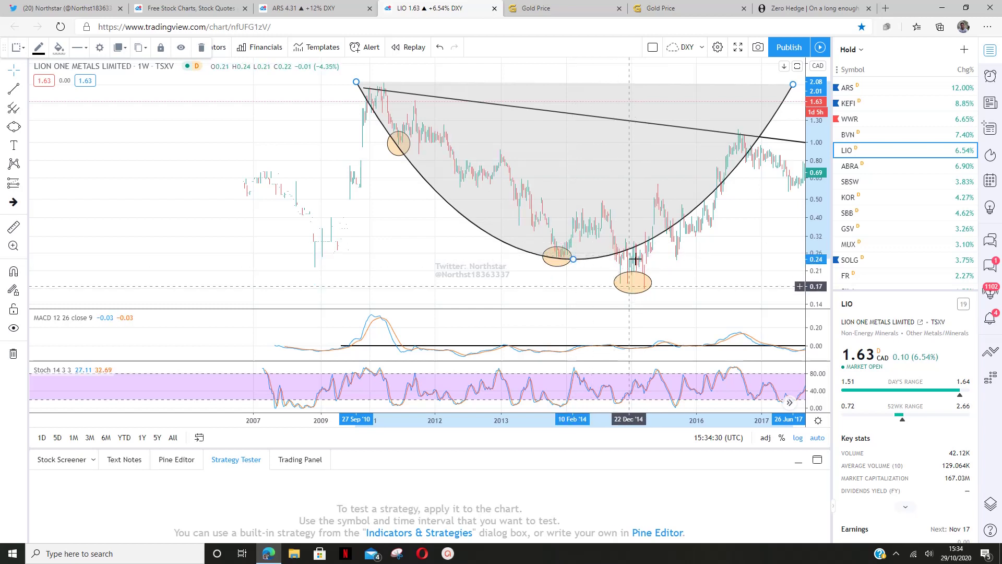
left_click_drag(414, 283, 327, 282)
scroll(390, 266, "right", 2)
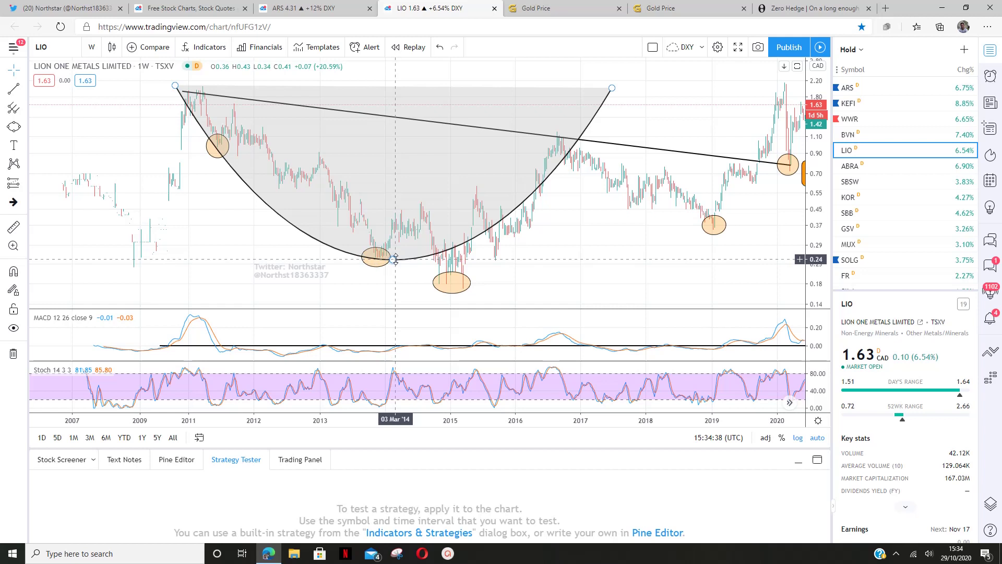
mouse_move(395, 260)
left_mouse_down()
mouse_move(401, 284)
mouse_move(412, 284)
left_mouse_up()
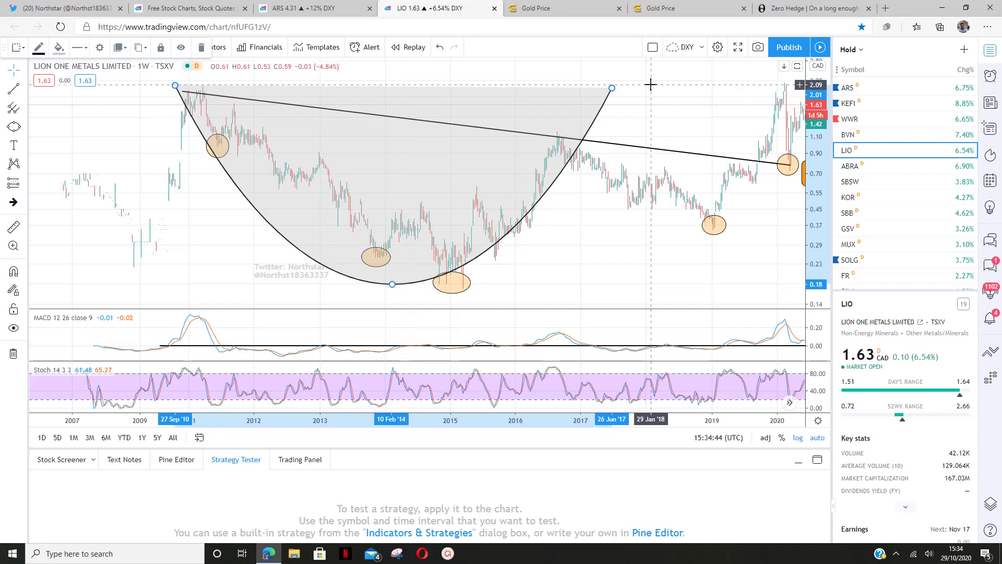
Stretch the arc's later end to about 1.92 at 15 Mar 2021 and shift its start to about 1.93 at 13 Sep 2010
mouse_move(612, 89)
left_mouse_down()
mouse_move(674, 92)
mouse_move(694, 77)
mouse_move(693, 87)
mouse_move(734, 85)
left_mouse_up()
left_click_drag(553, 284, 419, 288)
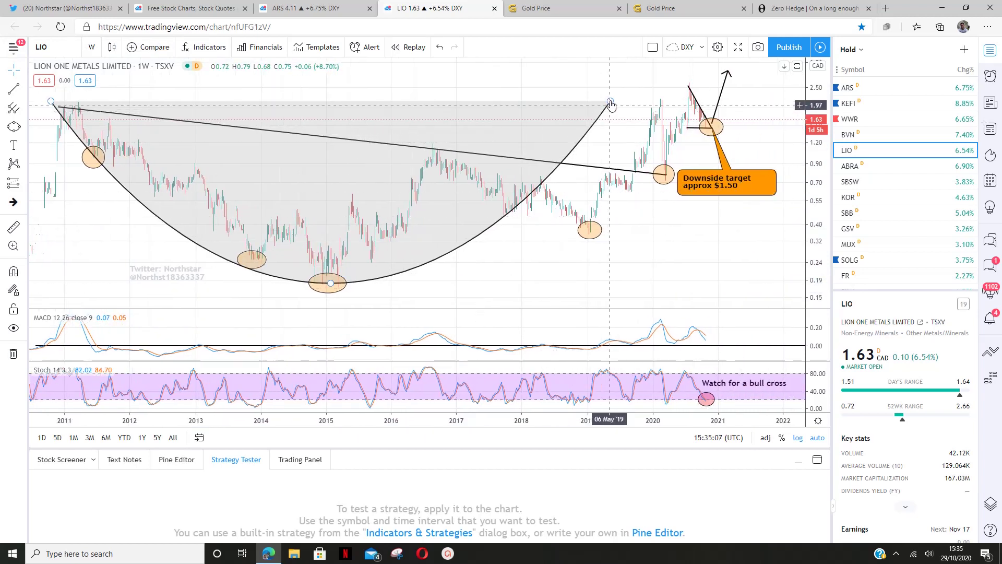
left_click_drag(611, 102, 733, 111)
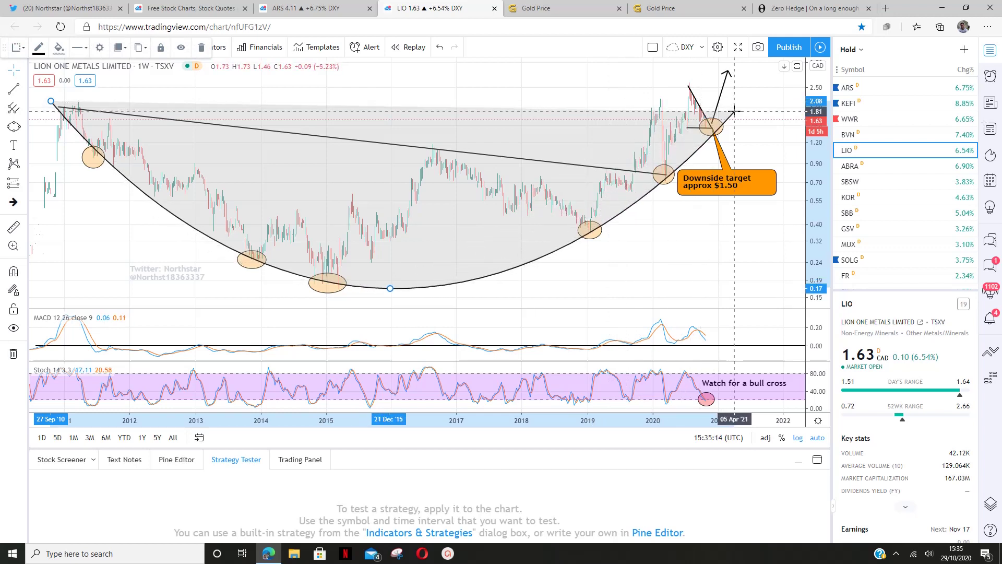
left_click_drag(733, 110, 729, 111)
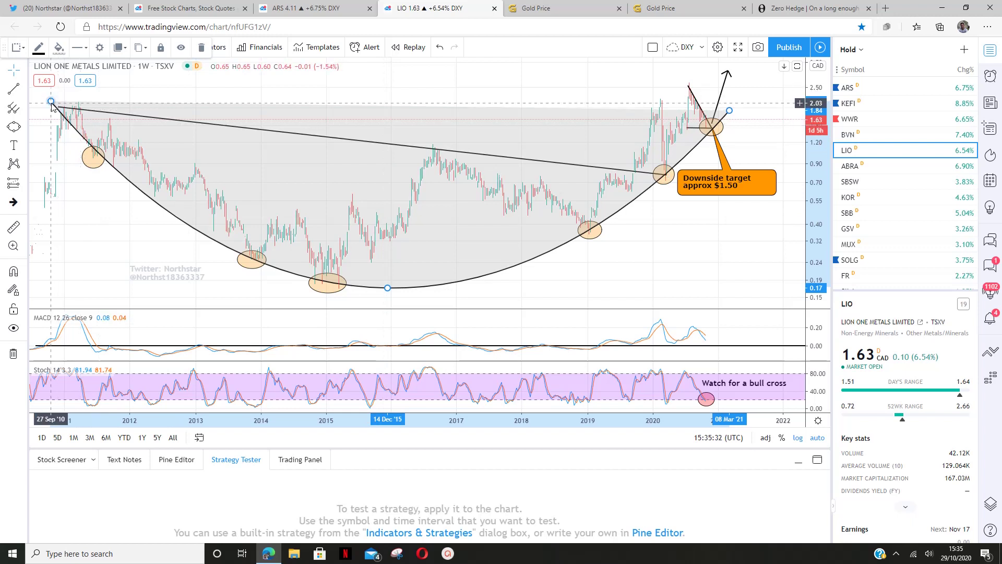
left_click_drag(50, 101, 49, 106)
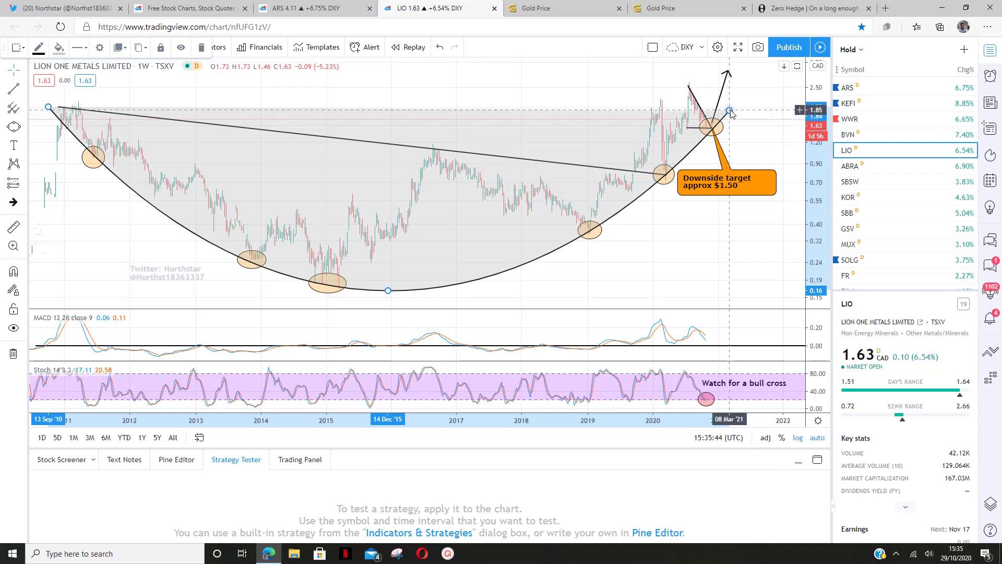
left_click_drag(730, 111, 733, 108)
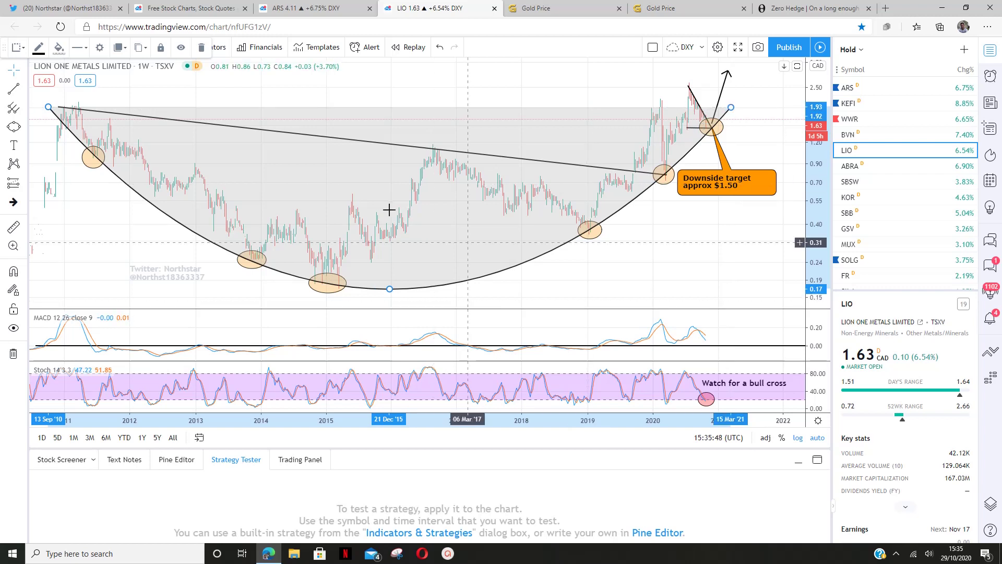
left_click(607, 272)
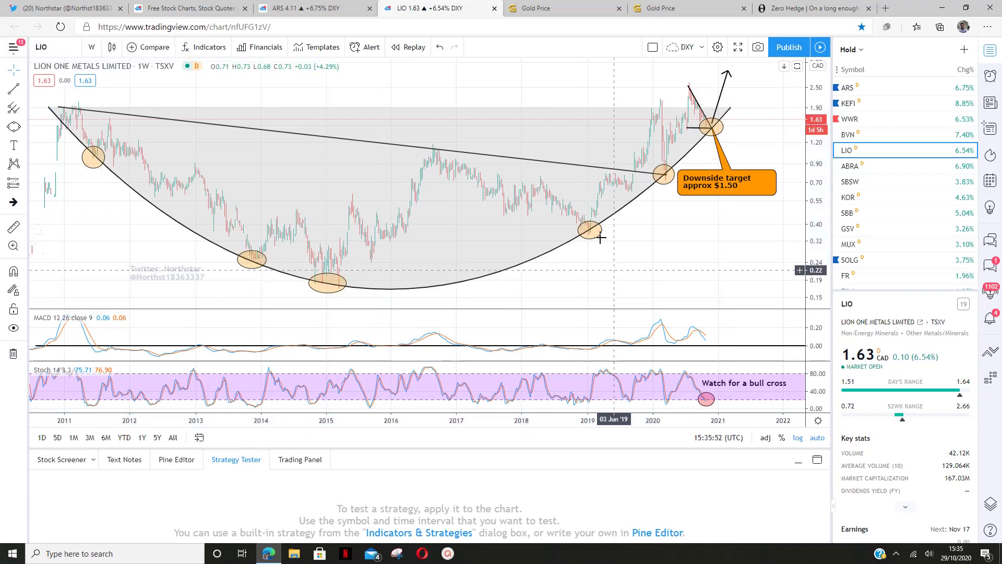
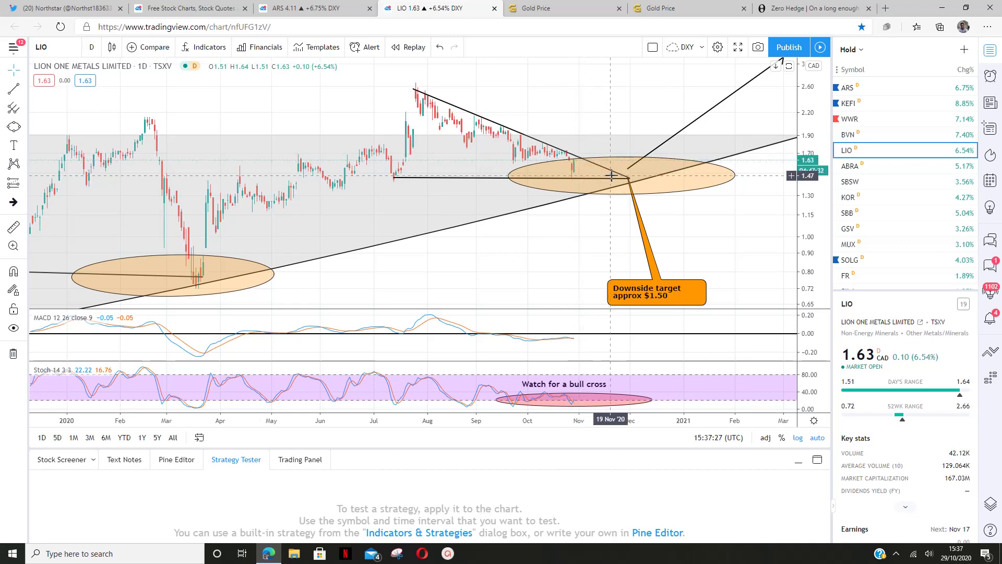
Turn the horizontal support line into a falling channel's lower boundary, from about 1.95 on 30 Jul 2020 to about 1.33 on 10 Nov 2020
left_click(596, 181)
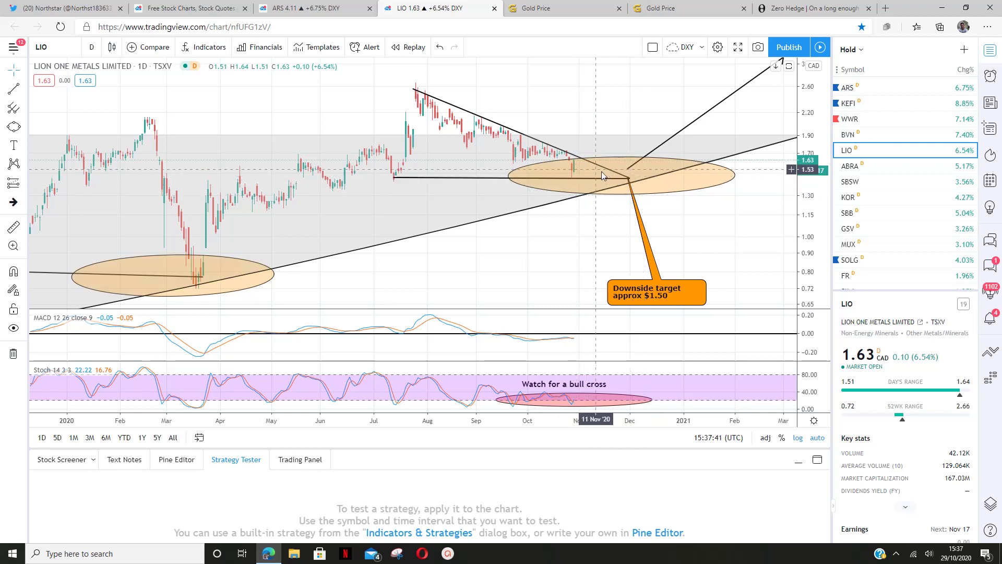
left_click(623, 179)
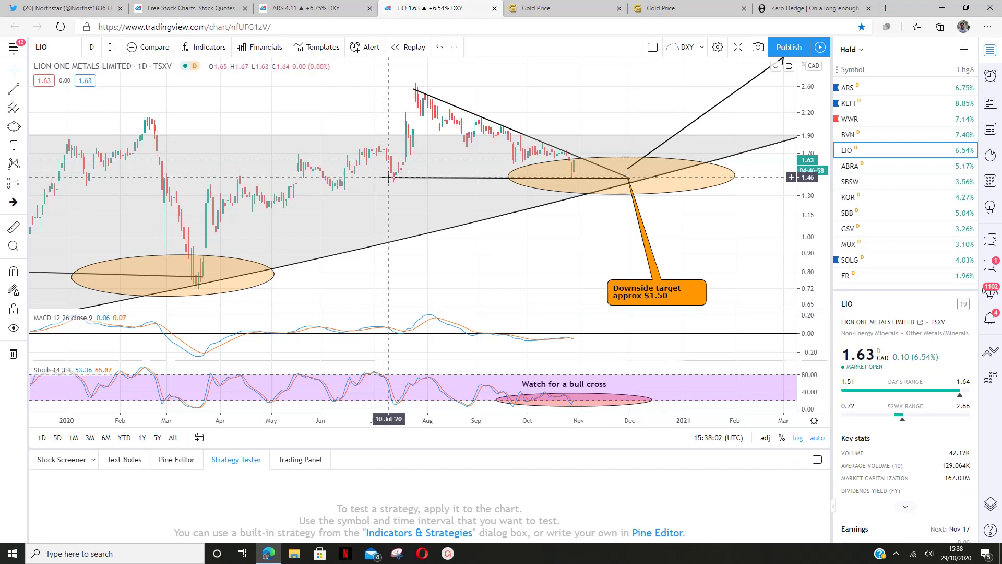
left_click_drag(395, 178, 398, 172)
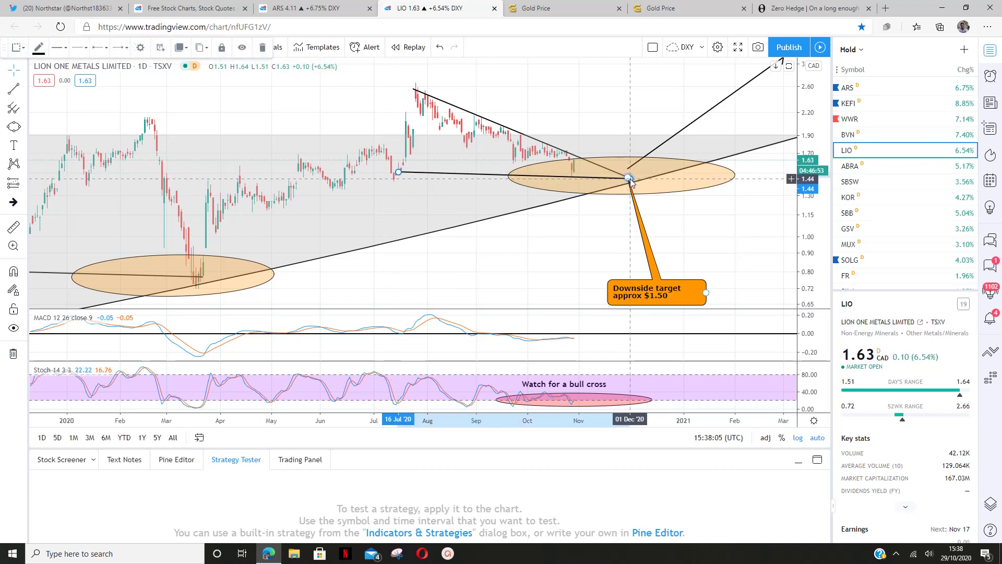
left_click_drag(628, 179, 586, 193)
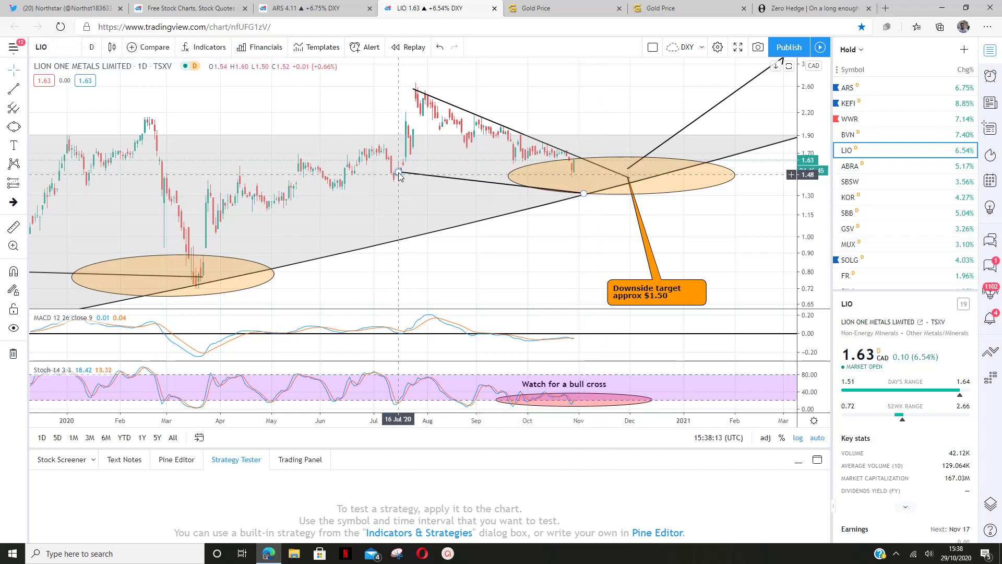
right_click(416, 153)
left_click_drag(416, 152, 422, 132)
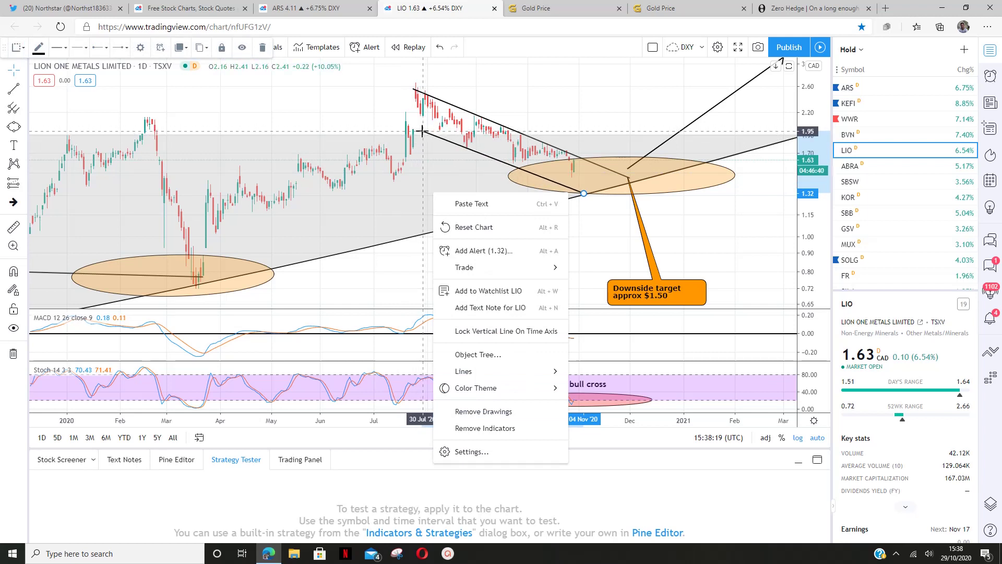
left_click(595, 234)
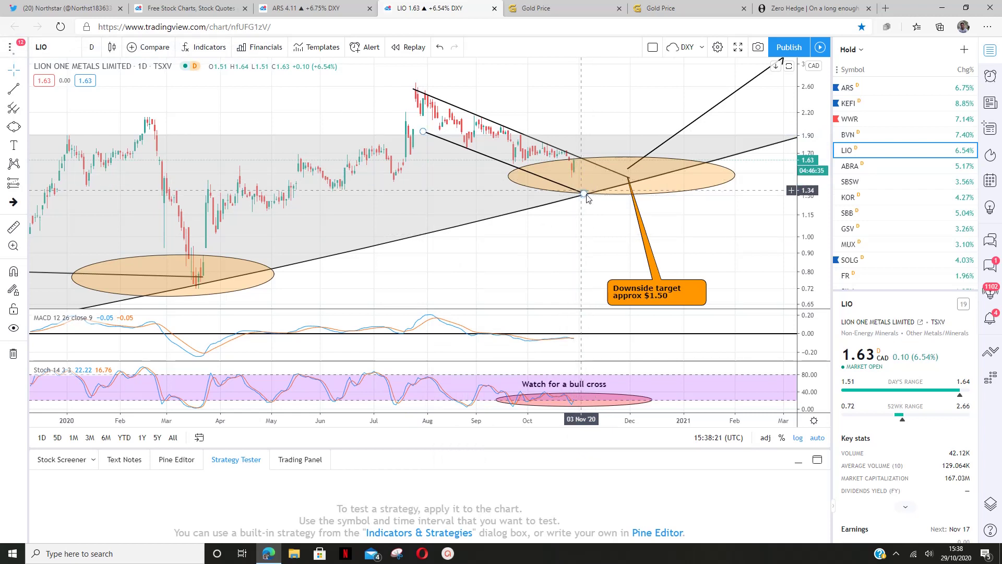
left_click_drag(585, 194, 586, 187)
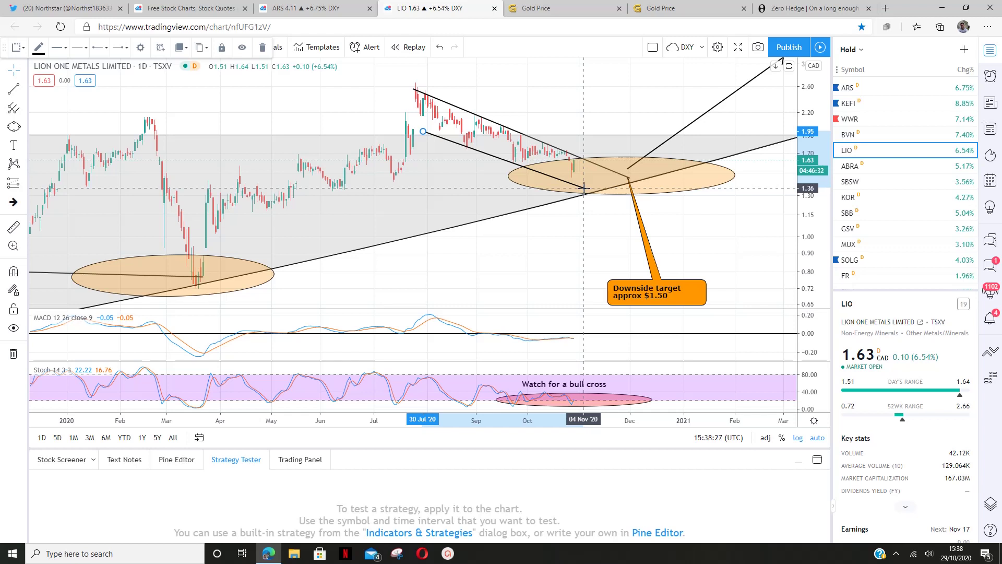
left_click_drag(585, 189, 593, 192)
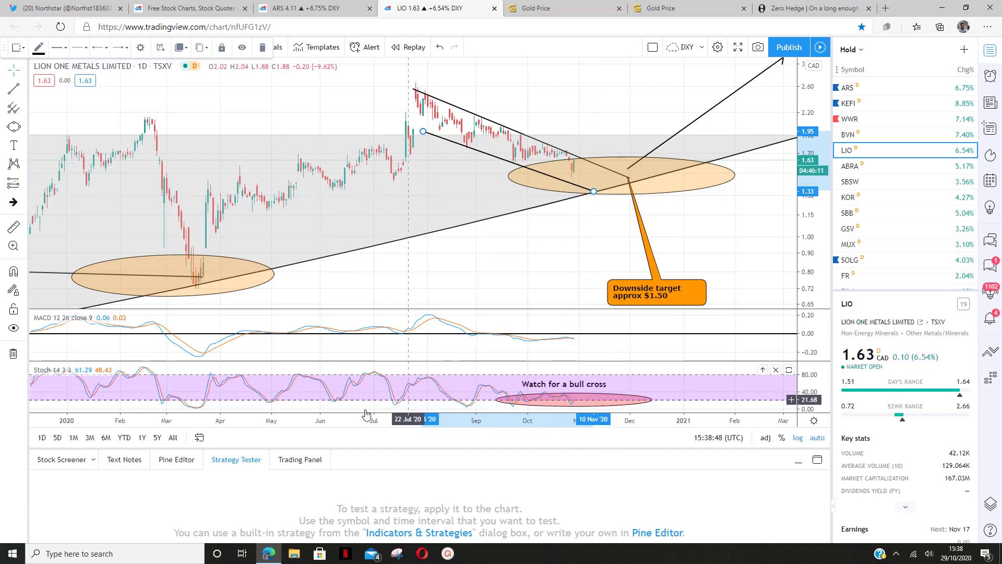
Switch the LIO chart to the weekly interval and deselect the channel line
left_click(583, 395)
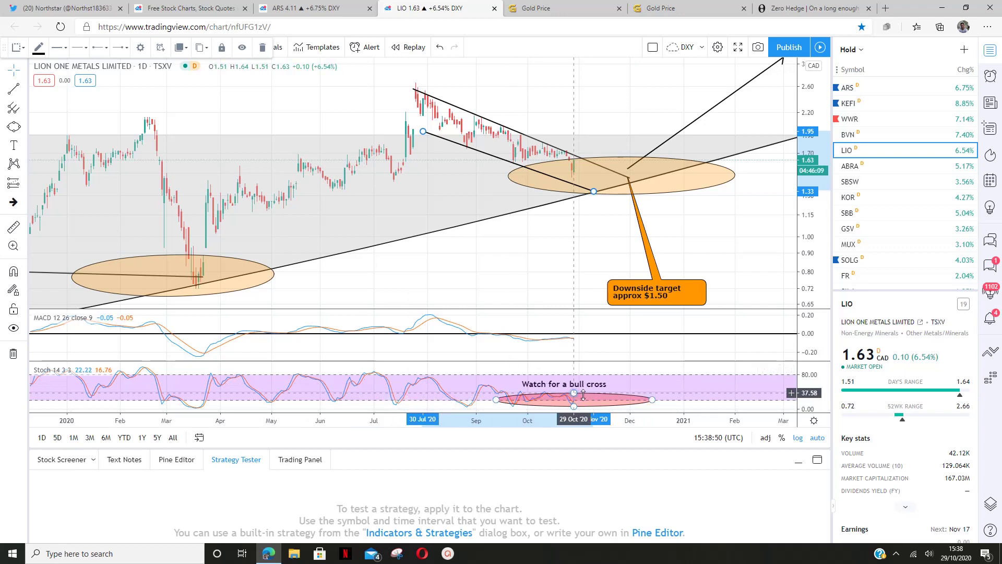
left_click(166, 439)
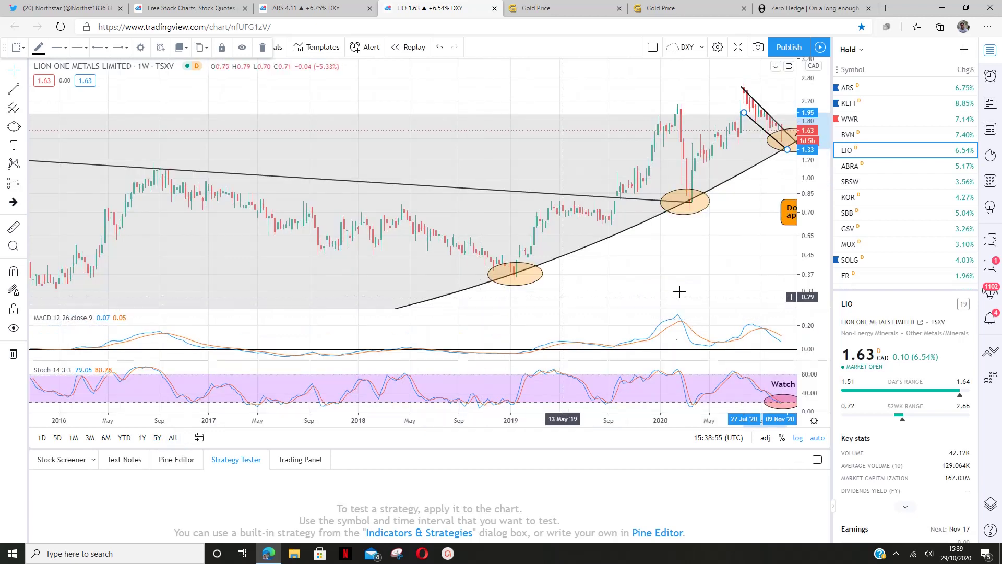
left_click(616, 261)
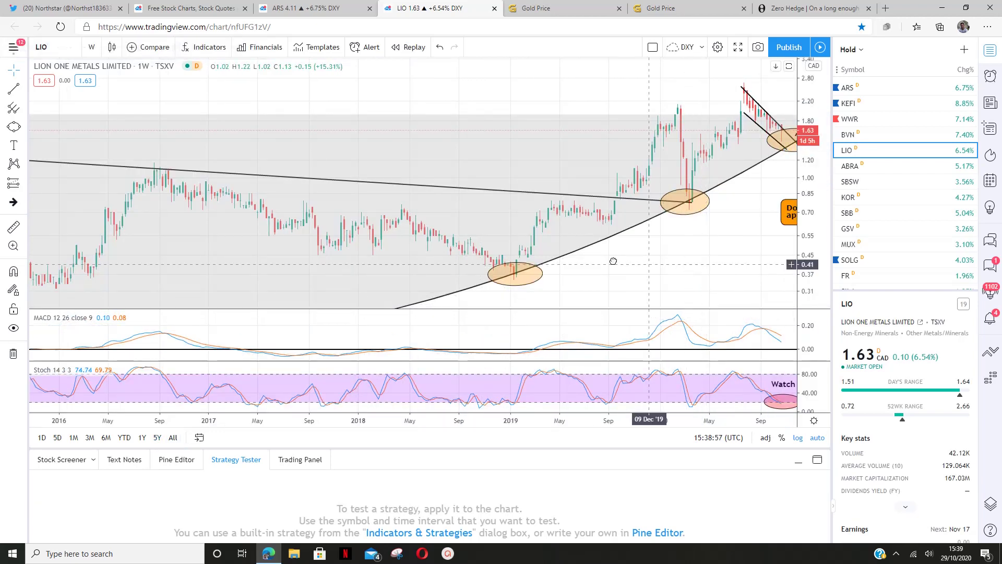
scroll(564, 261, "right", 5)
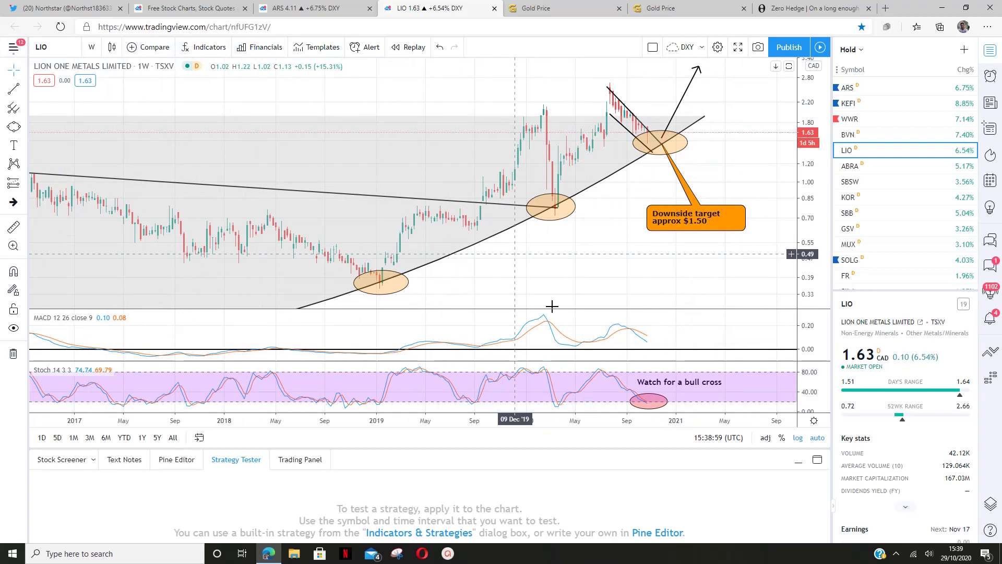
Examine the weekly stochastic bull-cross zone, the point where the channel meets the arc, the early-2020 low and the upward projection arrow
mouse_move(474, 403)
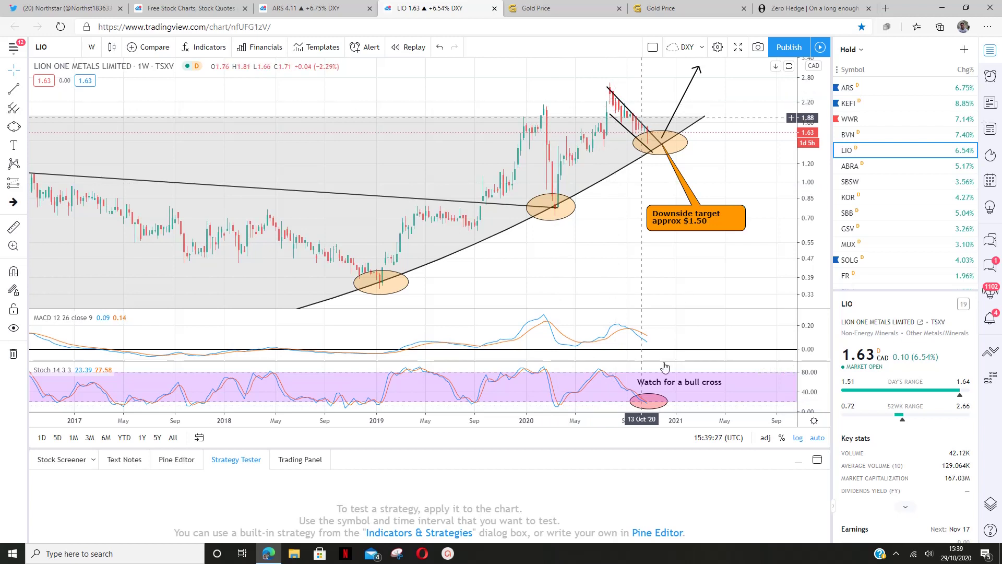
left_click(649, 408)
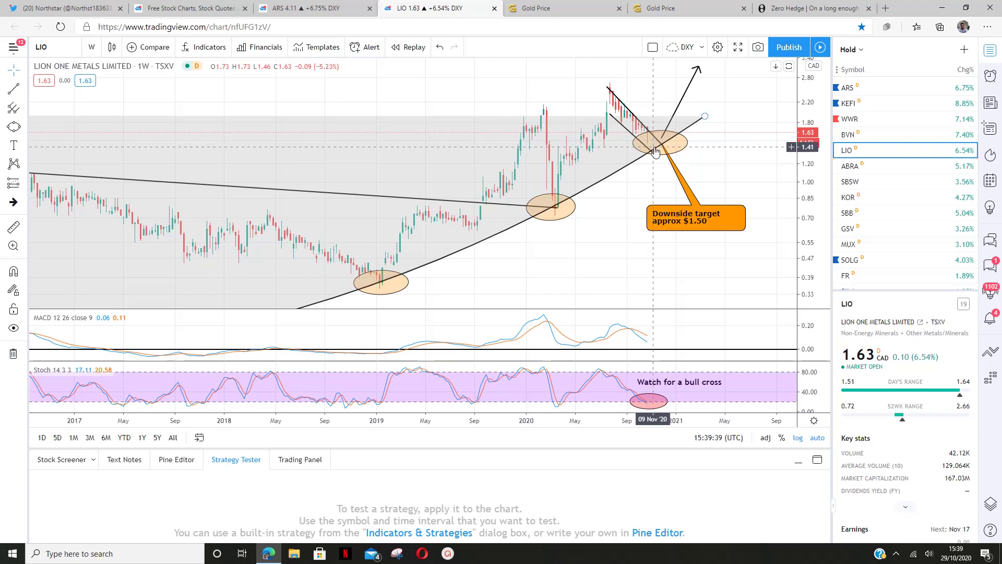
left_click(656, 151)
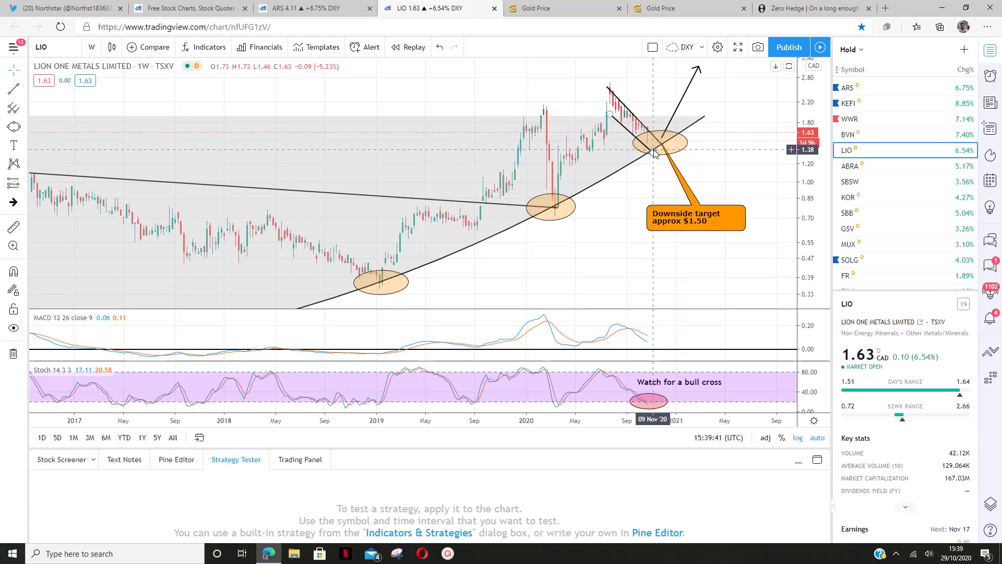
left_click(655, 218)
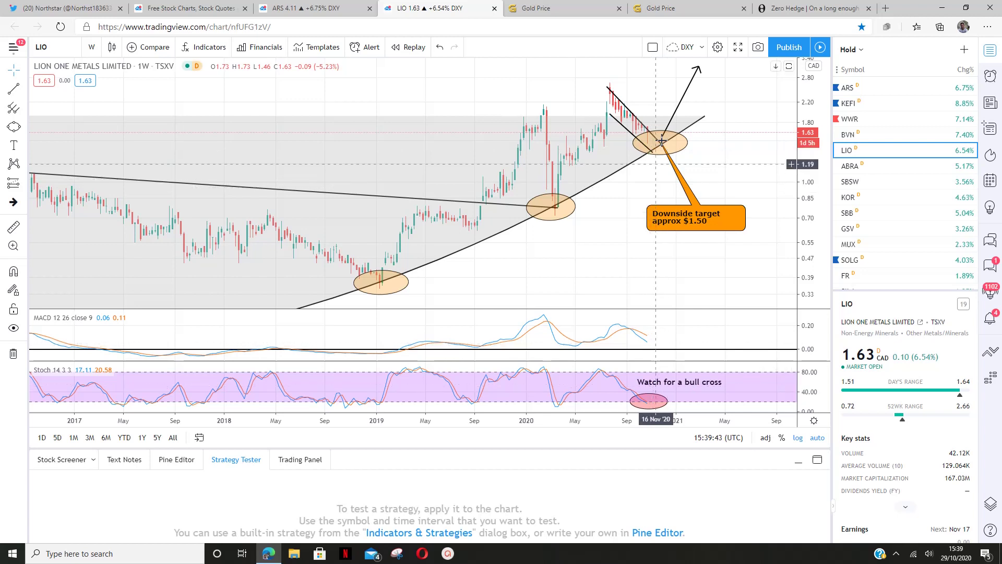
left_click(692, 100)
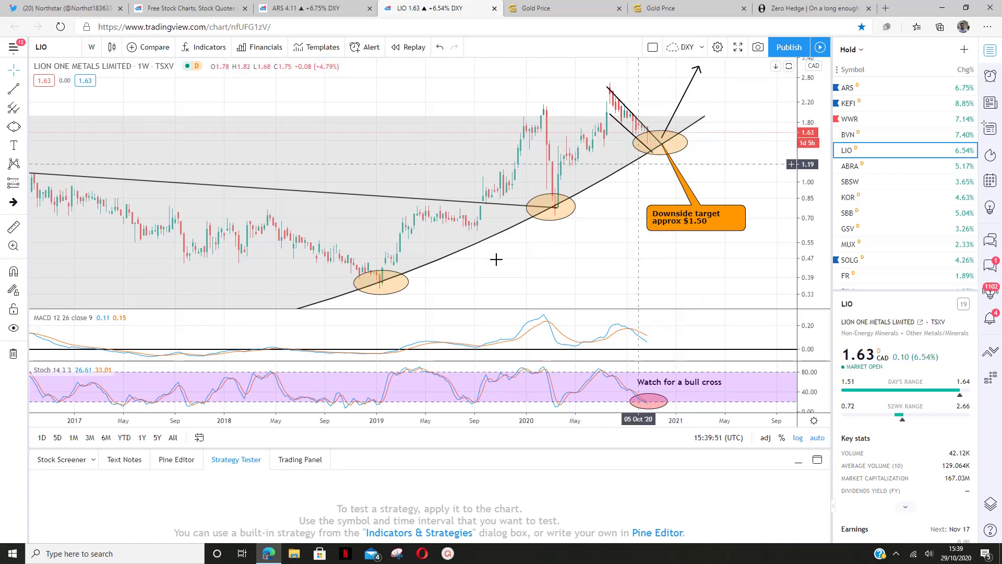
left_click(556, 208)
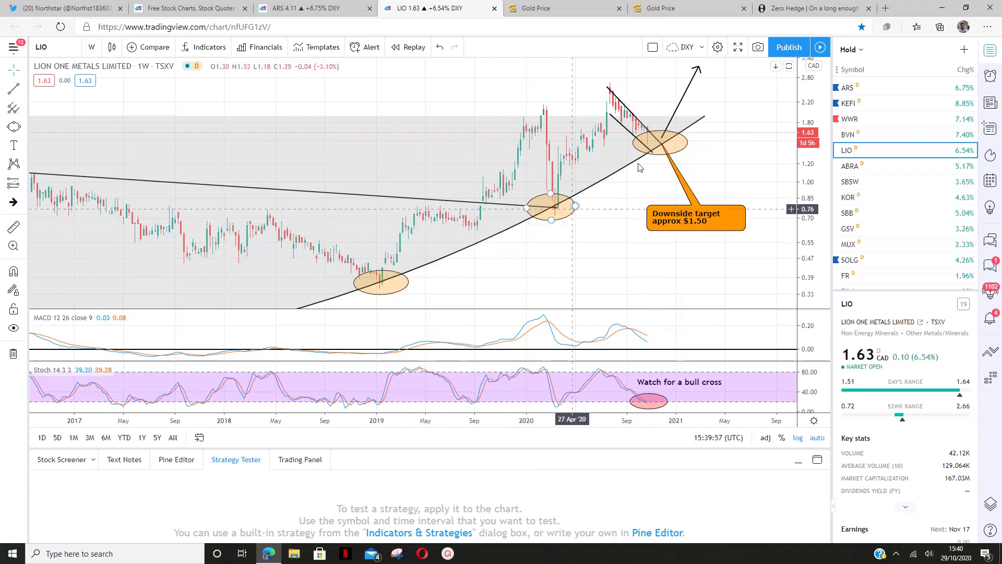
left_click(660, 139)
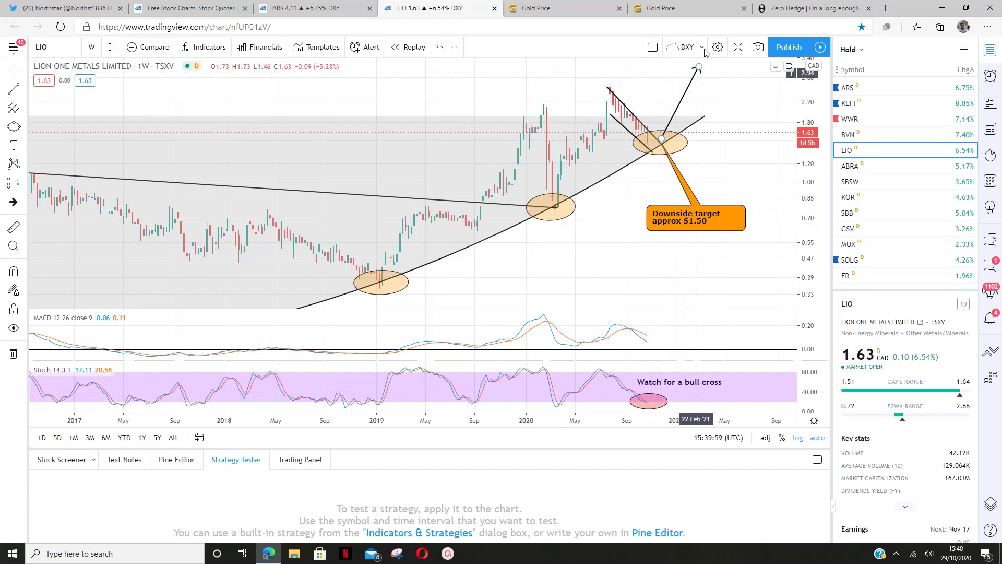